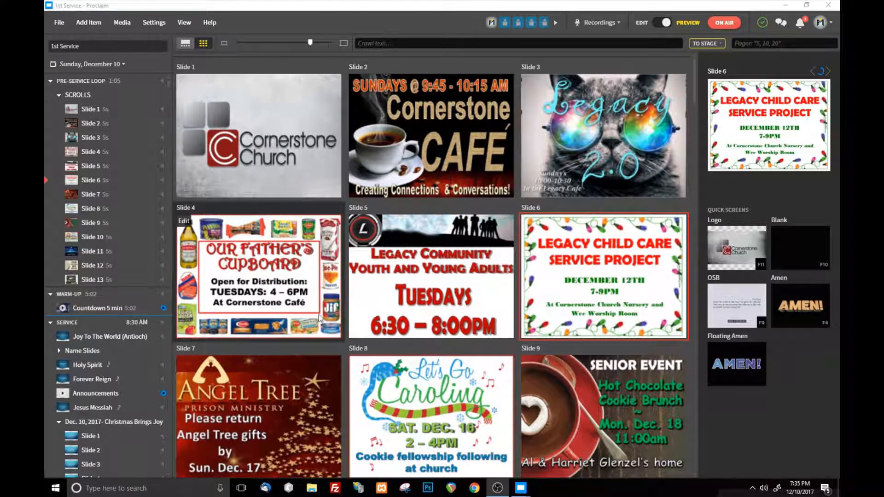
# Step: Look through the thirteen announcement slides in the pre-service loop
pyautogui.scroll(-10, 485, 267)
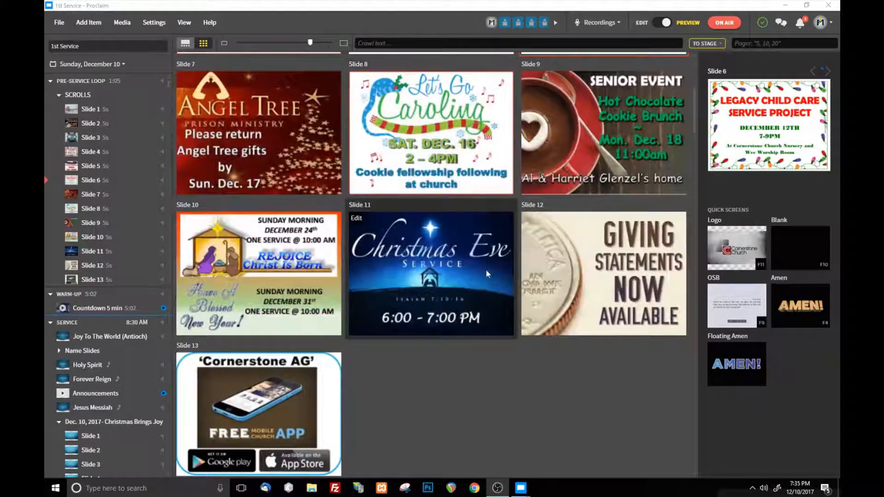
pyautogui.scroll(10, 463, 327)
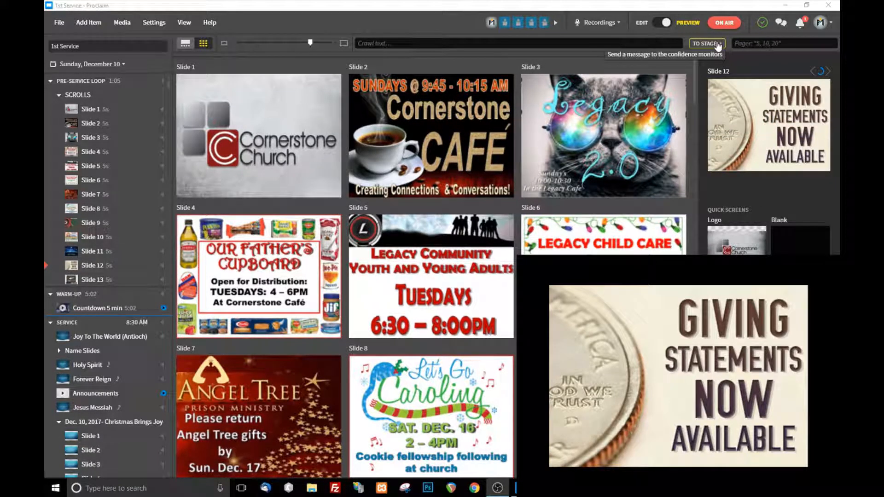
# Step: Enter "Some text" as the crawl text and clear it again
pyautogui.click(579, 43)
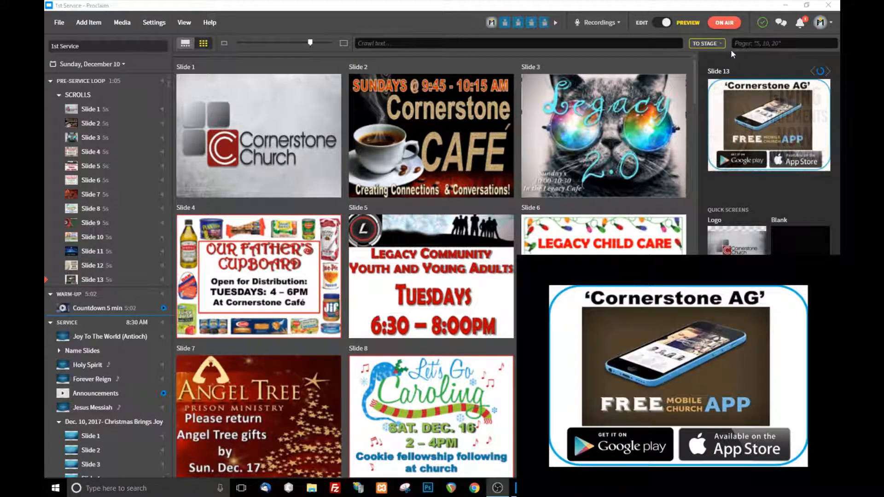
pyautogui.click(719, 45)
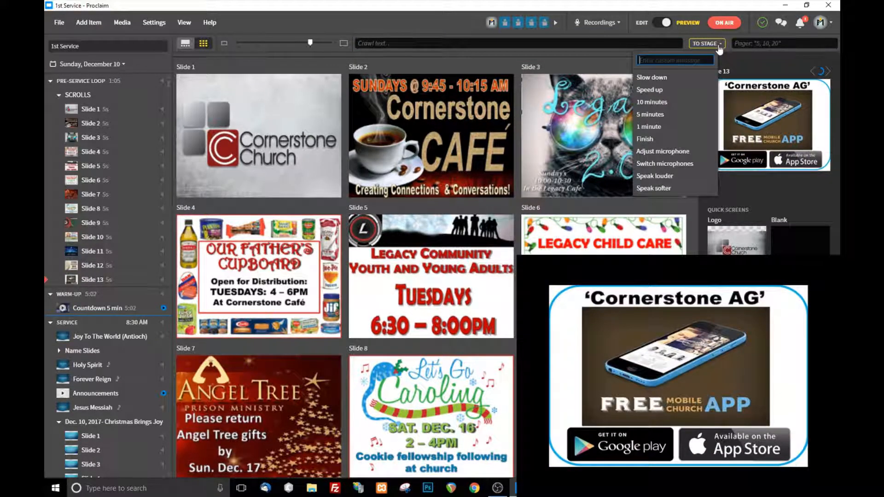
pyautogui.click(546, 45)
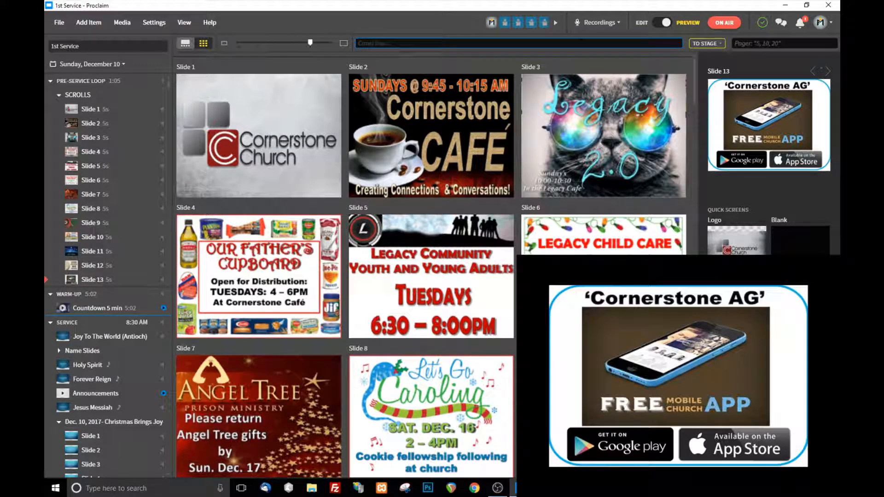
pyautogui.click(774, 46)
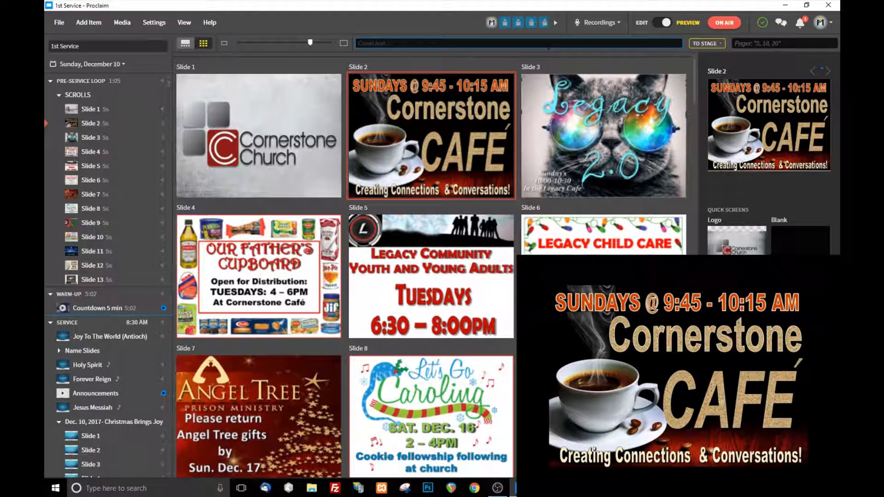
pyautogui.write('Some text')
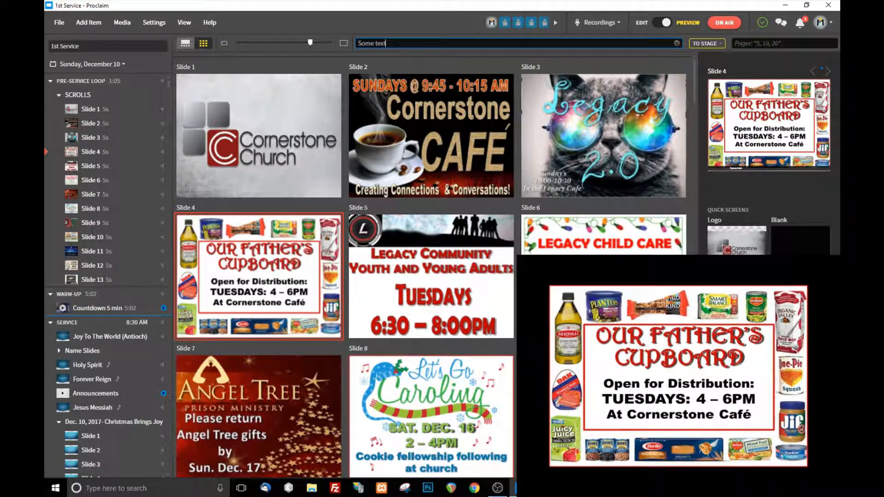
pyautogui.click(676, 44)
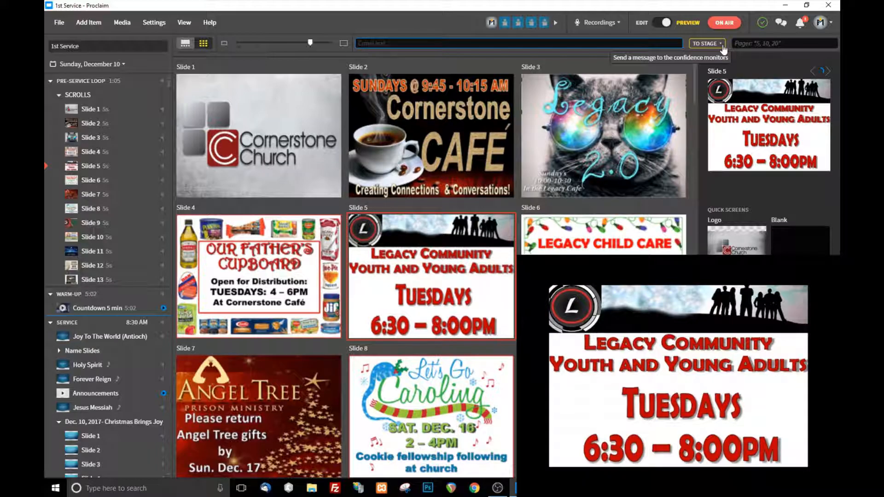
# Step: Send the preset messages "Slow down" and "Speed up" to the confidence monitors, clearing each one after it is shown
pyautogui.click(724, 46)
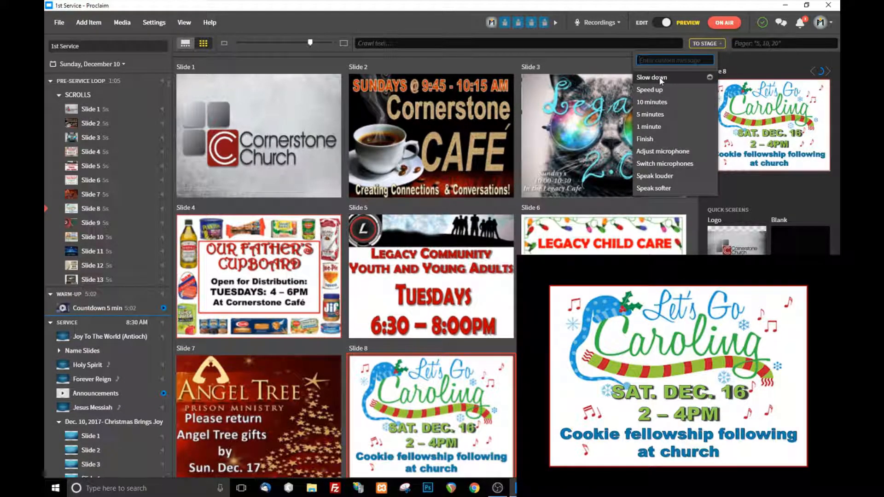
pyautogui.click(661, 81)
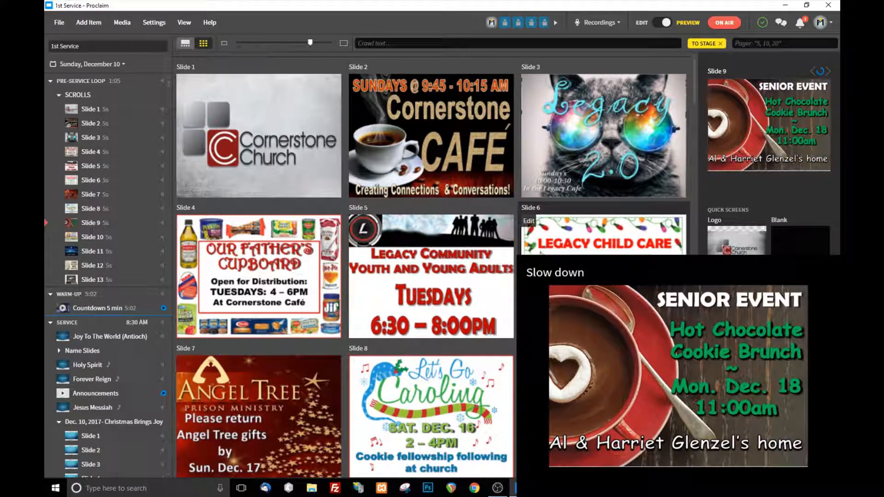
pyautogui.click(717, 44)
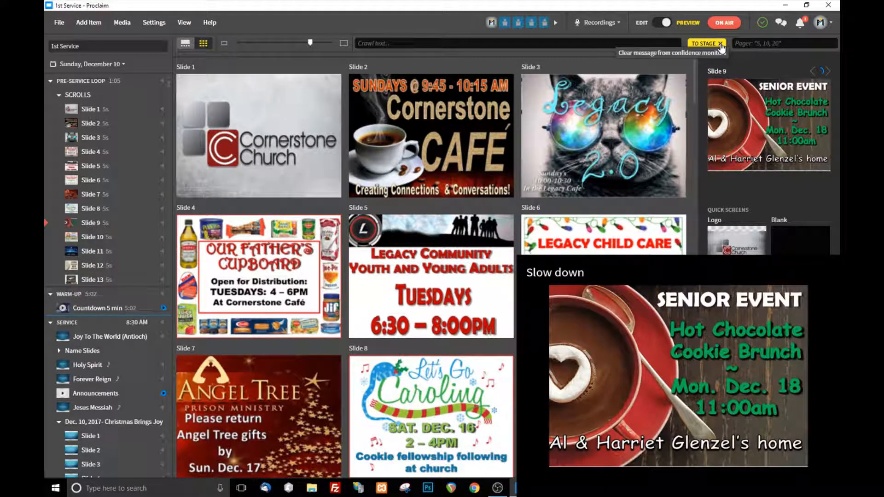
pyautogui.click(707, 46)
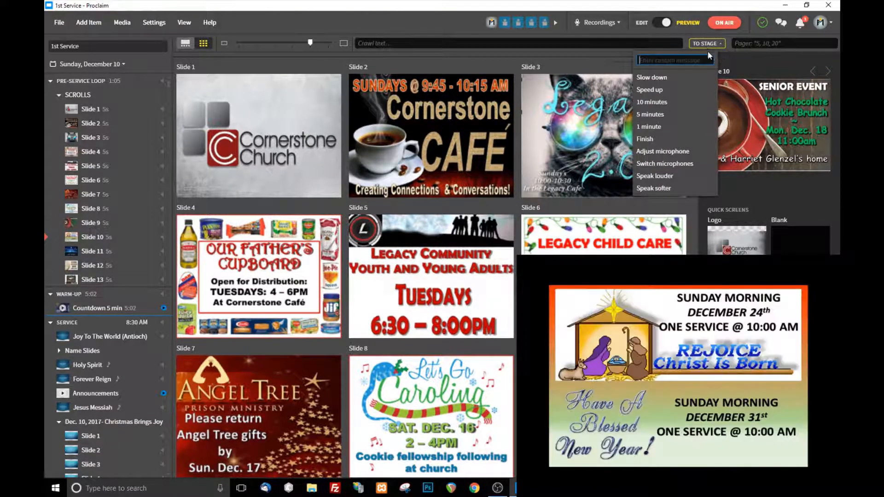
pyautogui.click(678, 89)
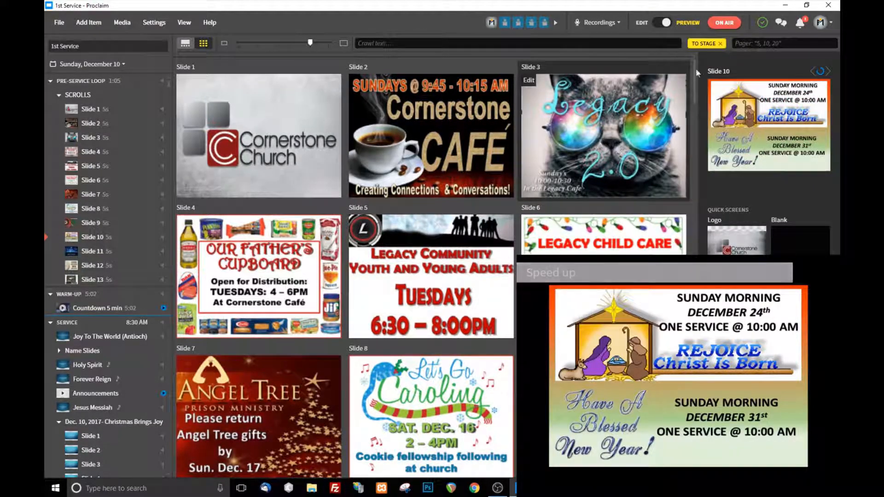
pyautogui.click(721, 43)
# Step: Send the preset time messages "10 minutes" and "1 minute" to the confidence monitors, clearing each after display
pyautogui.click(708, 44)
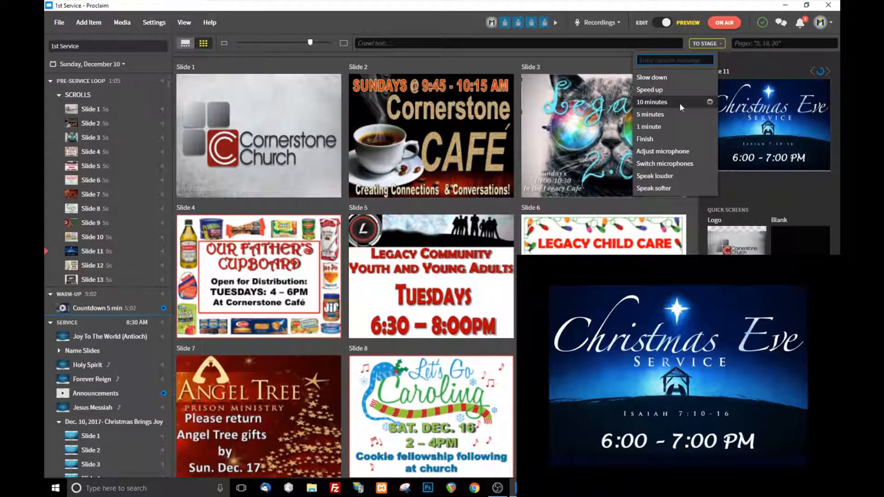
pyautogui.click(672, 103)
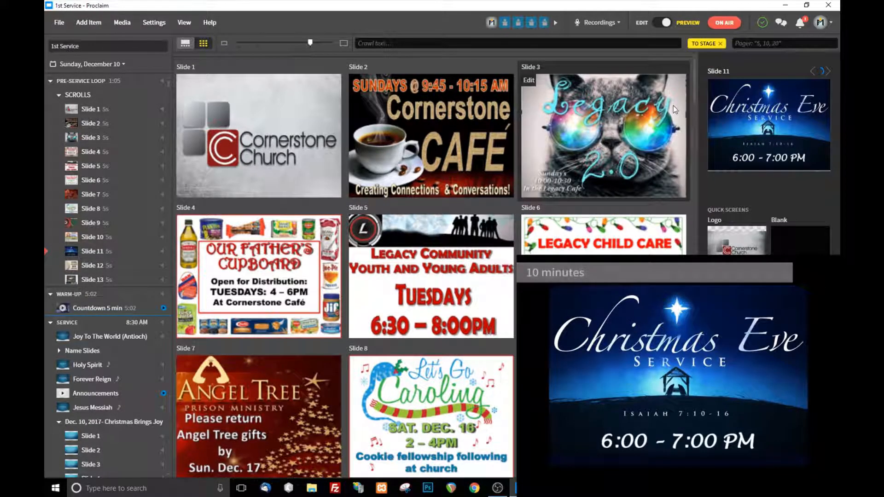
pyautogui.click(716, 44)
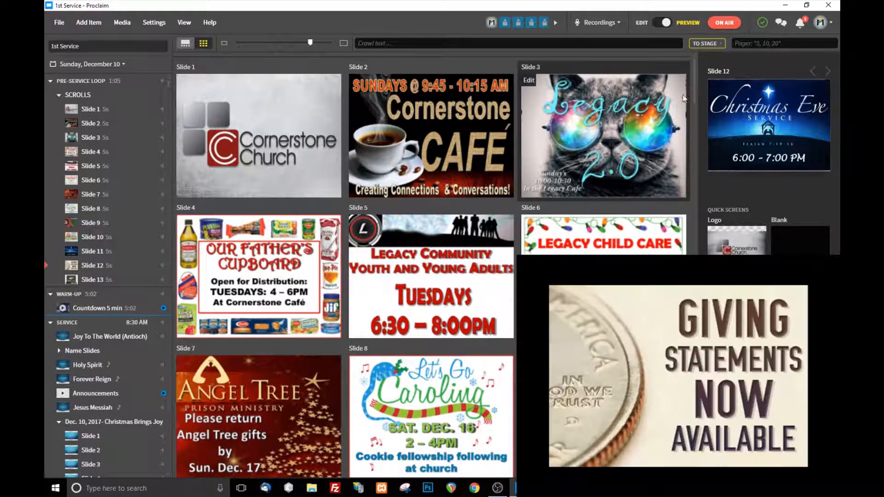
pyautogui.click(706, 43)
pyautogui.click(672, 126)
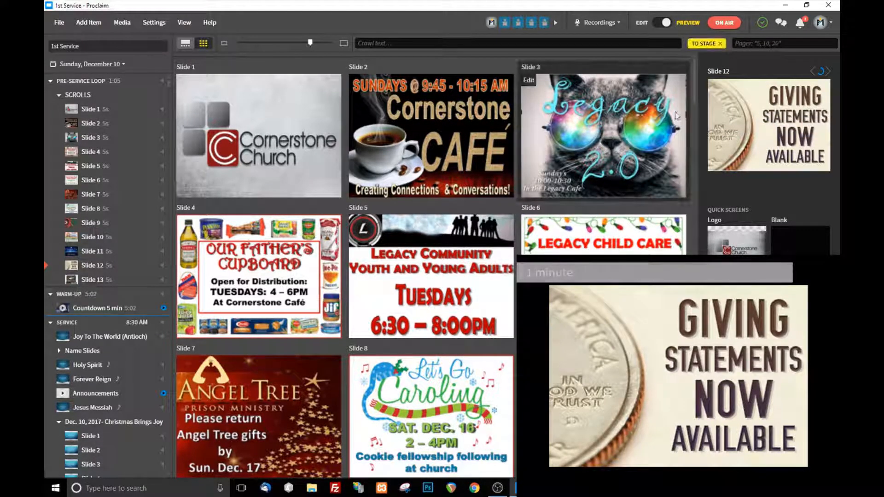
pyautogui.click(720, 43)
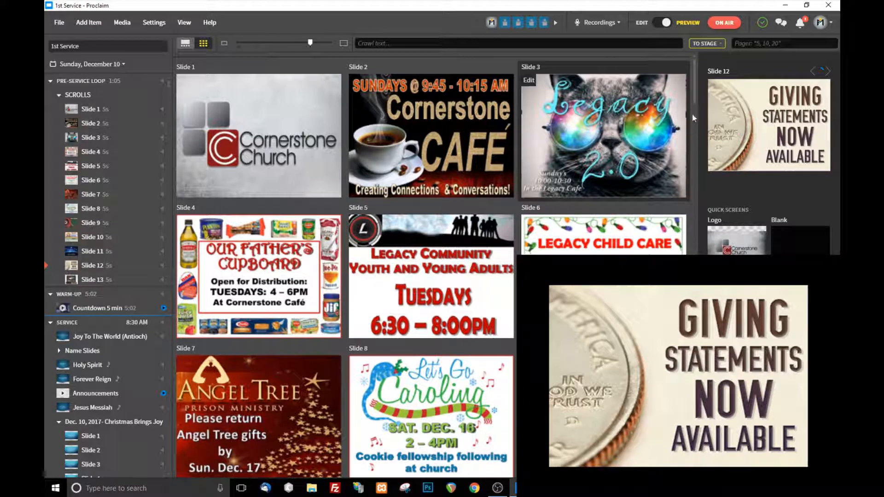
# Step: Send the preset message "Finish" and a microphone message to the confidence monitors, clearing each one
pyautogui.click(704, 43)
pyautogui.click(669, 138)
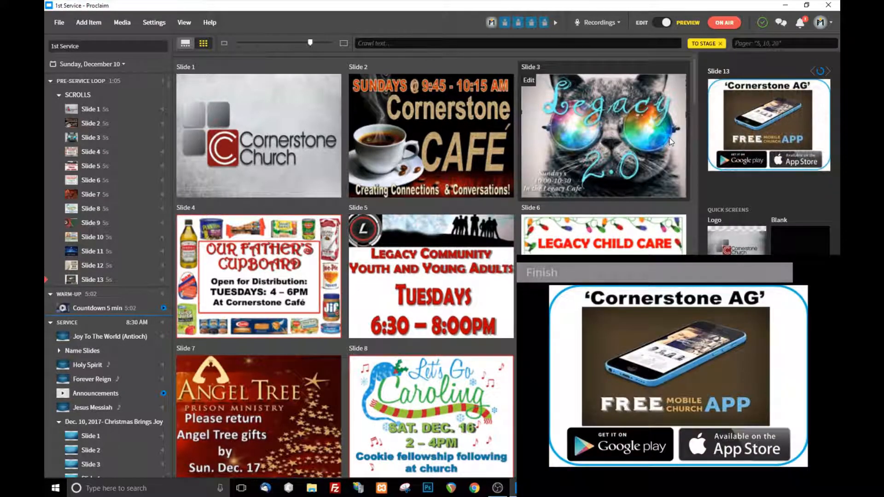
pyautogui.click(720, 43)
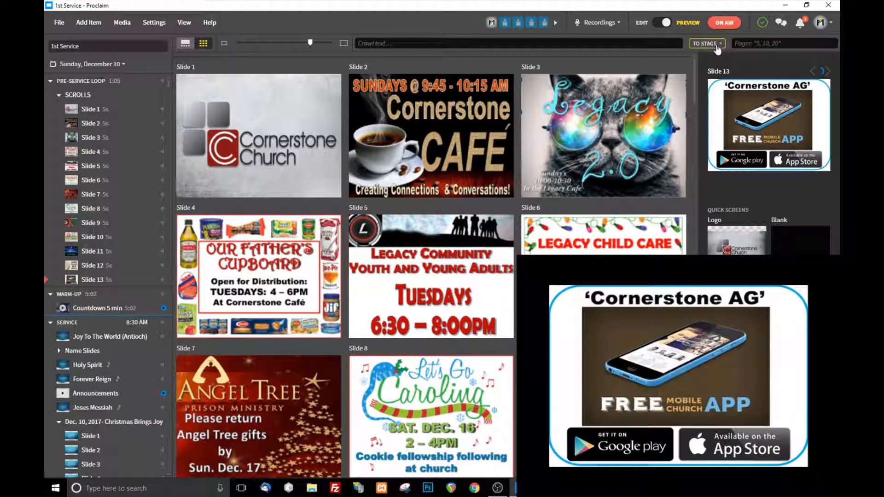
pyautogui.click(705, 43)
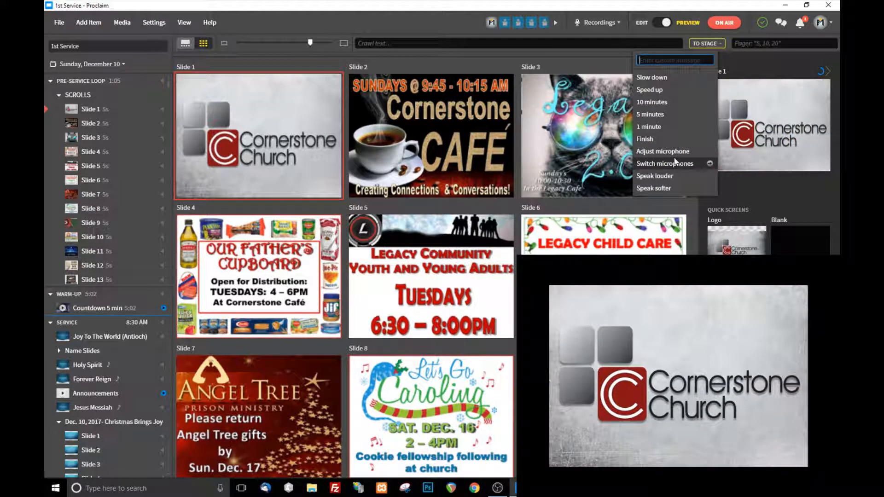
pyautogui.click(676, 154)
pyautogui.click(718, 44)
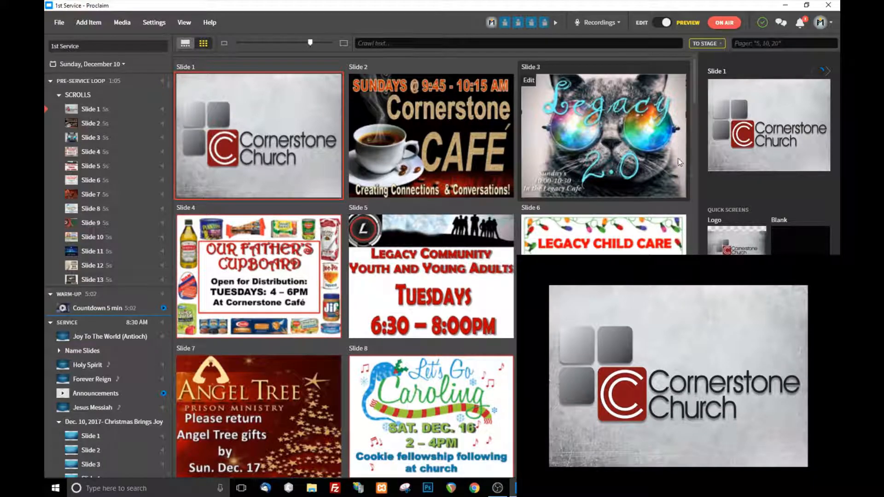
# Step: Send the custom message "Your being silly" to the confidence monitors and clear it
pyautogui.click(719, 44)
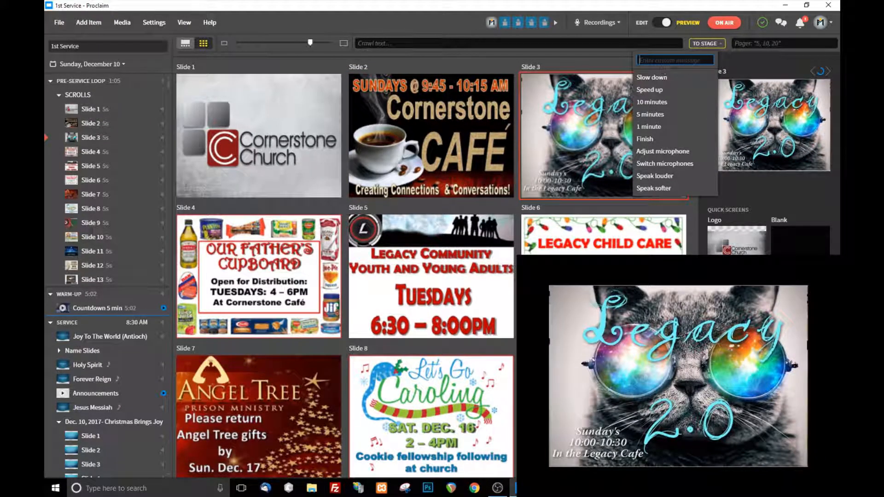
pyautogui.write('Your being silly')
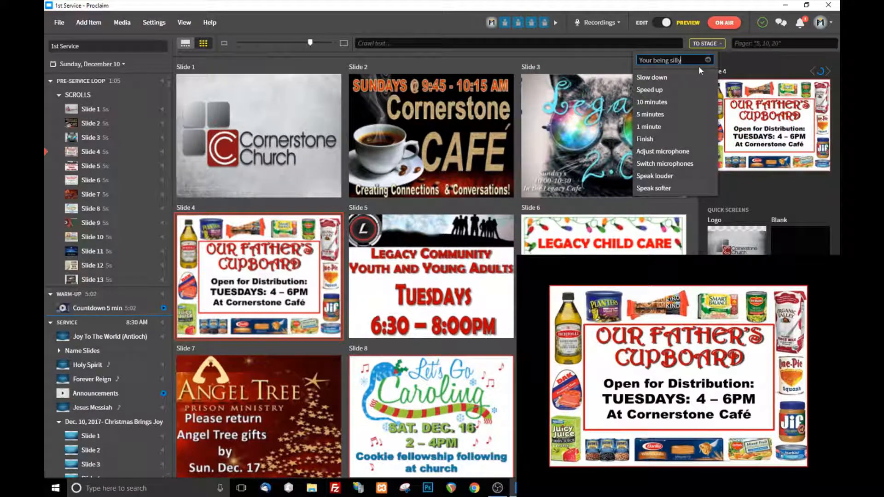
pyautogui.press('Return')
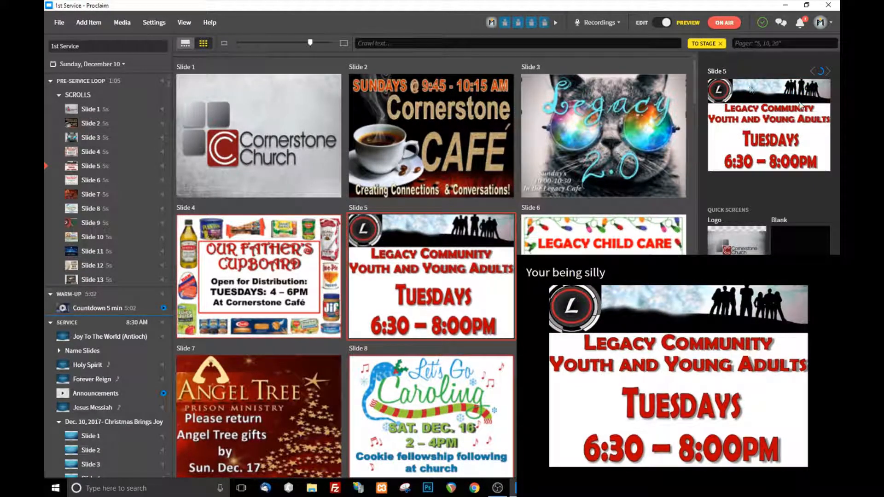
pyautogui.click(722, 44)
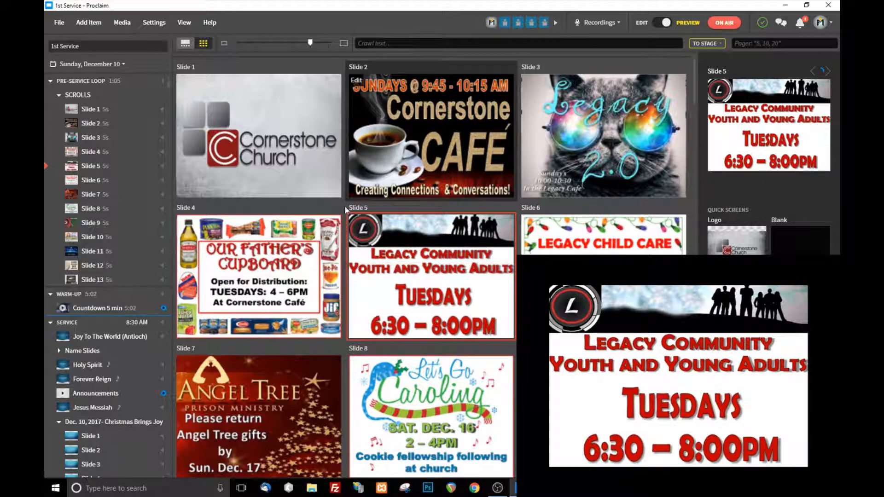
# Step: Display the Forever Reign song, followed by Slide 2 of the Christmas Brings Joy presentation
pyautogui.scroll(-3, 127, 382)
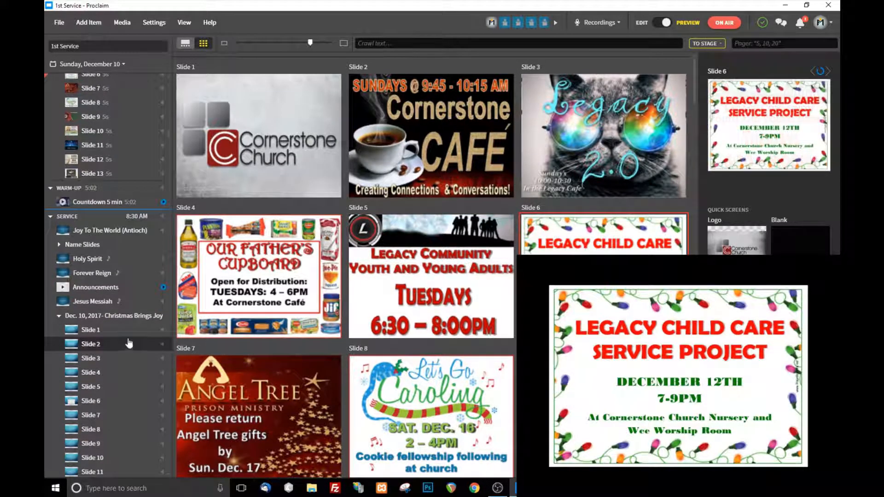
pyautogui.scroll(-1, 127, 329)
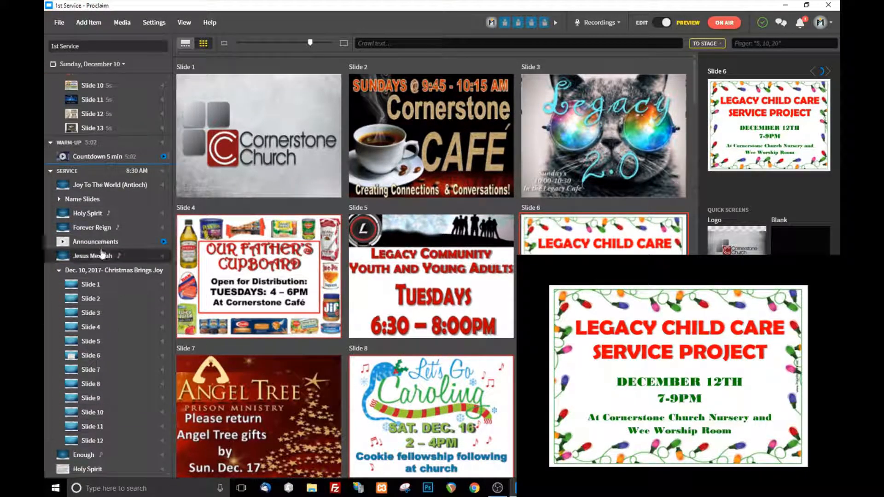
pyautogui.scroll(-1, 127, 327)
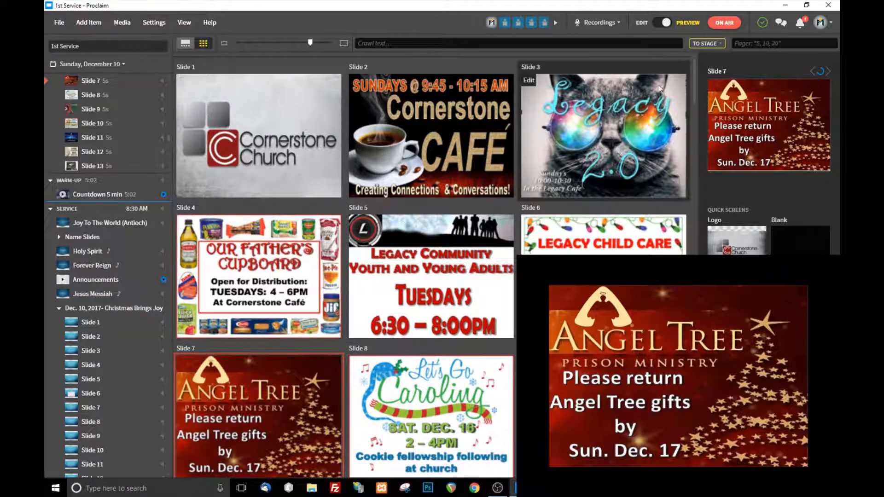
pyautogui.click(85, 281)
pyautogui.click(86, 268)
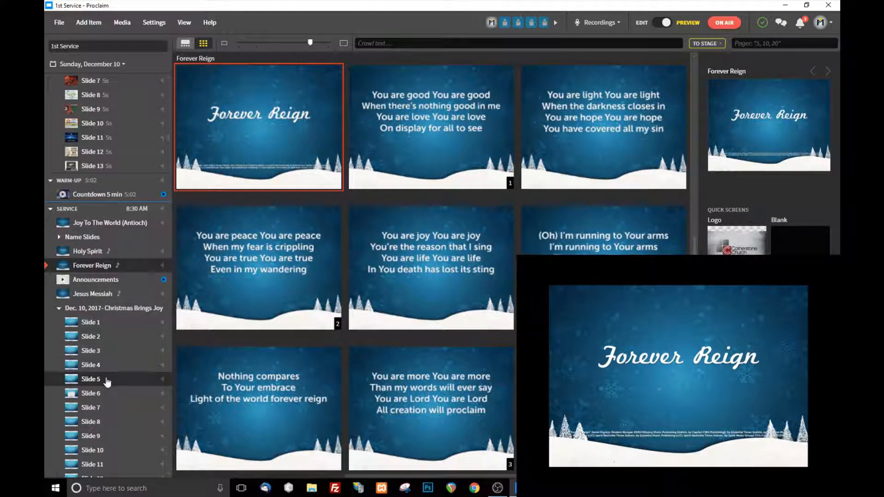
pyautogui.click(98, 336)
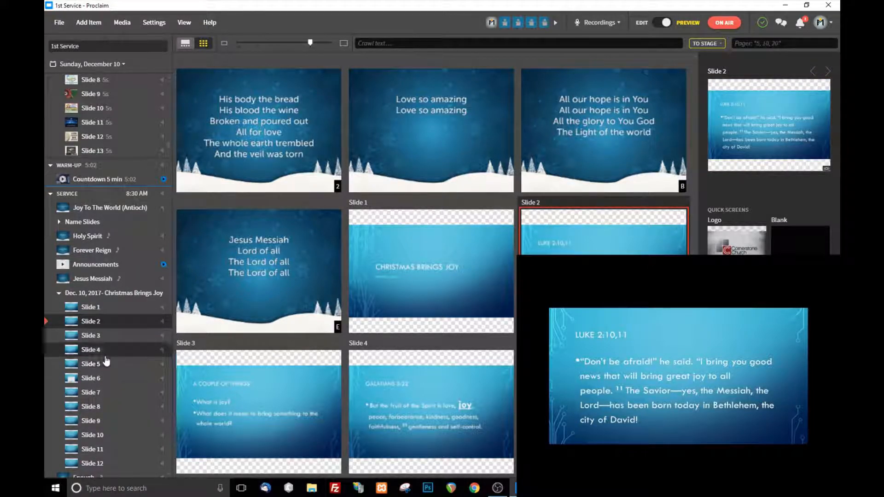
# Step: Display the title slide of the Jesus Messiah song from the service list
pyautogui.scroll(-2, 110, 351)
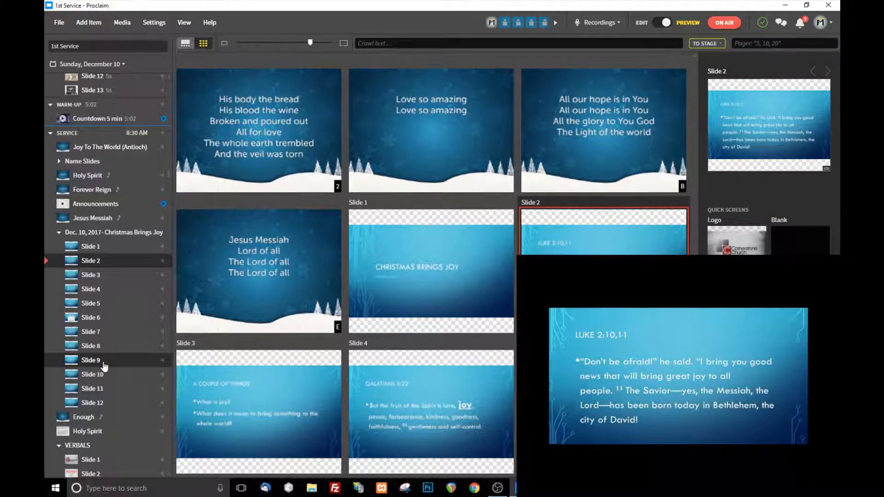
pyautogui.scroll(1, 98, 283)
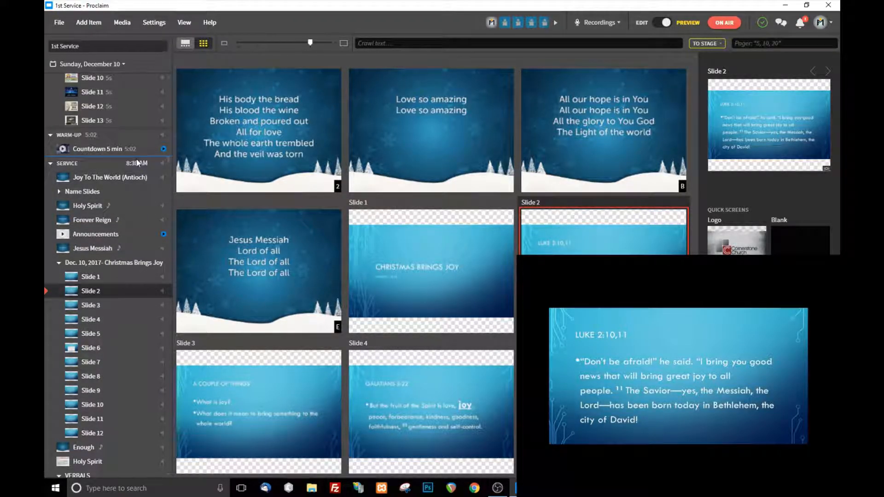
pyautogui.scroll(-1, 115, 354)
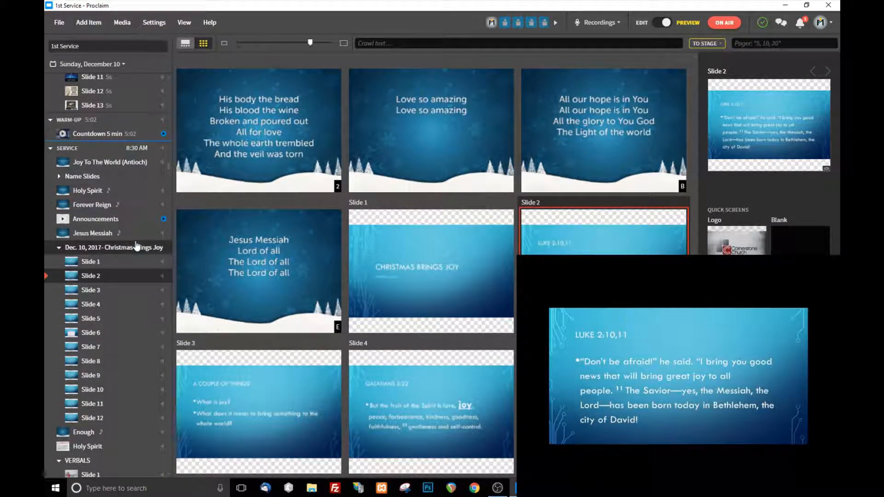
pyautogui.doubleClick(95, 234)
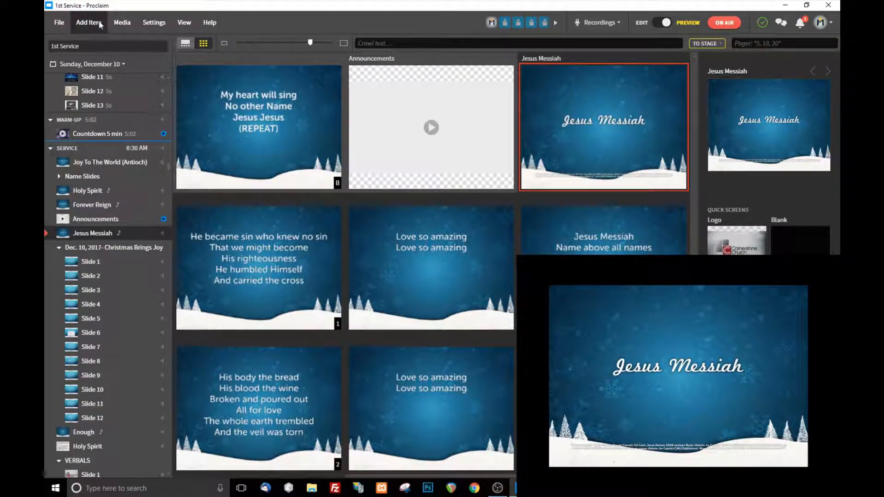
# Step: Add a Start Confidence Timer cue between the Jesus Messiah song and the Christmas Brings Joy presentation
pyautogui.click(98, 20)
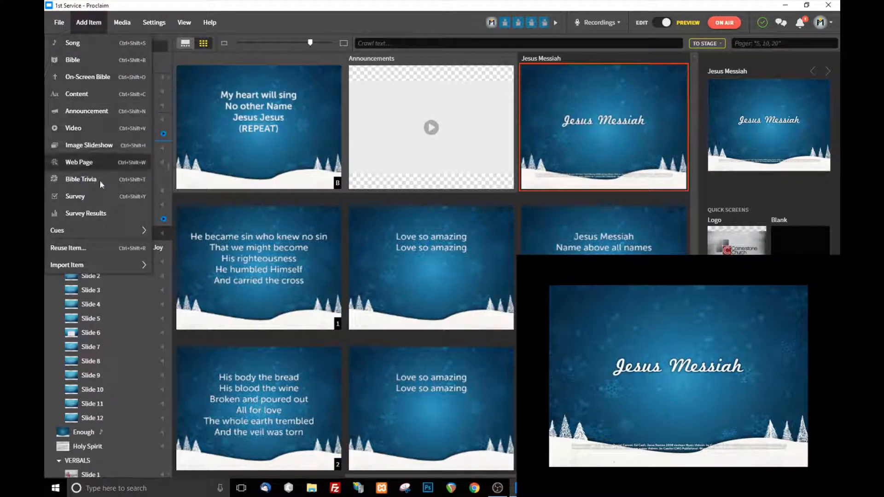
pyautogui.moveTo(104, 233)
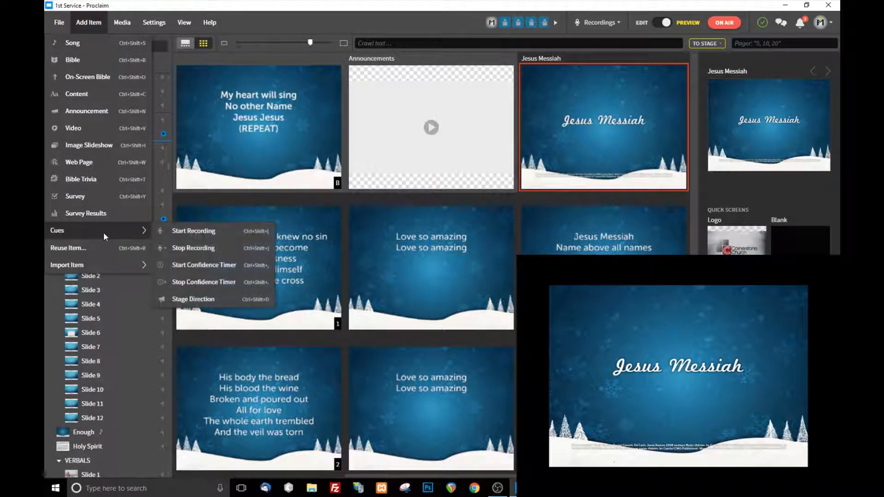
pyautogui.click(212, 266)
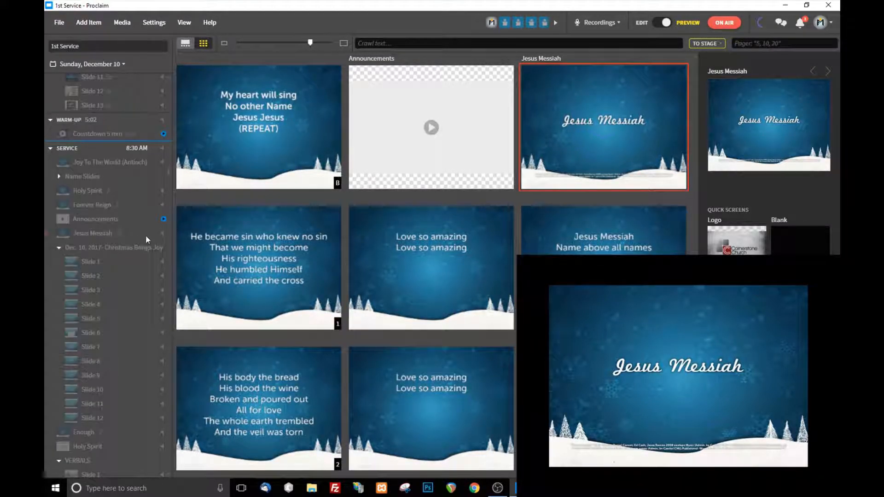
pyautogui.moveTo(122, 84); pyautogui.dragTo(118, 406)
pyautogui.scroll(-2, 133, 336)
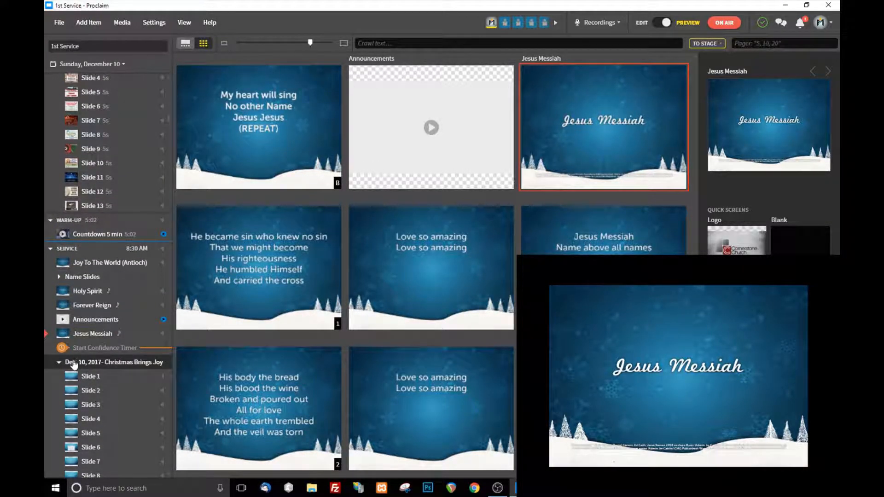
# Step: Start the confidence timer with Slide 1 of Christmas Brings Joy, and keep the timer cue's count direction set to down in edit mode
pyautogui.click(92, 349)
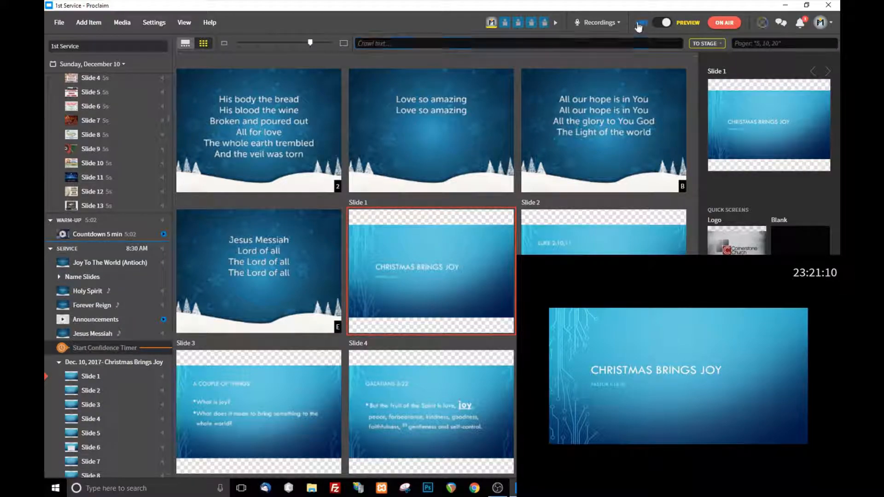
pyautogui.doubleClick(98, 235)
pyautogui.scroll(-2, 100, 246)
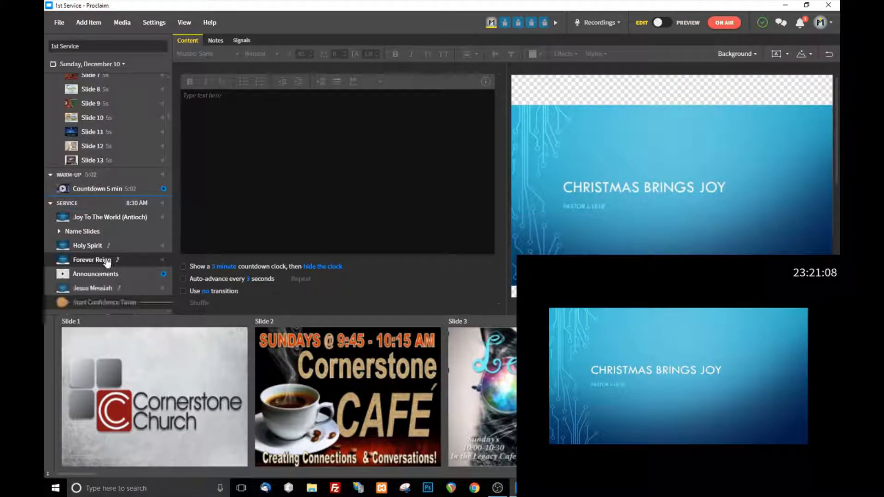
pyautogui.click(101, 243)
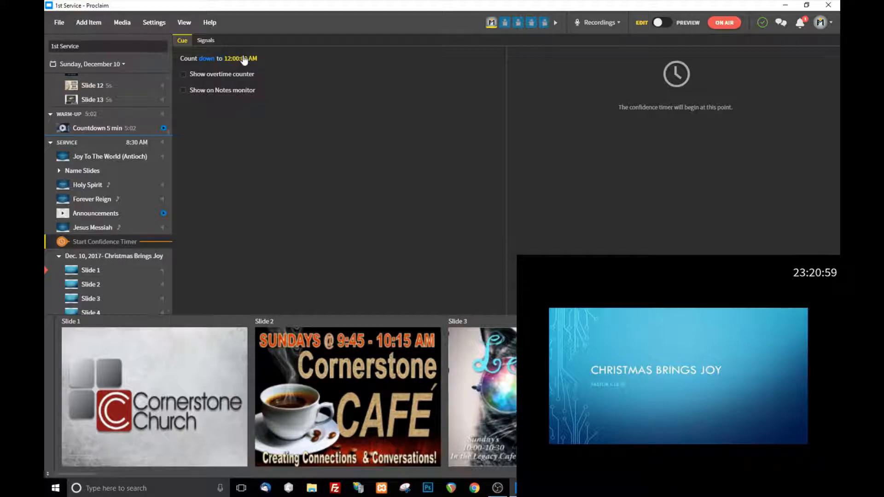
pyautogui.click(206, 58)
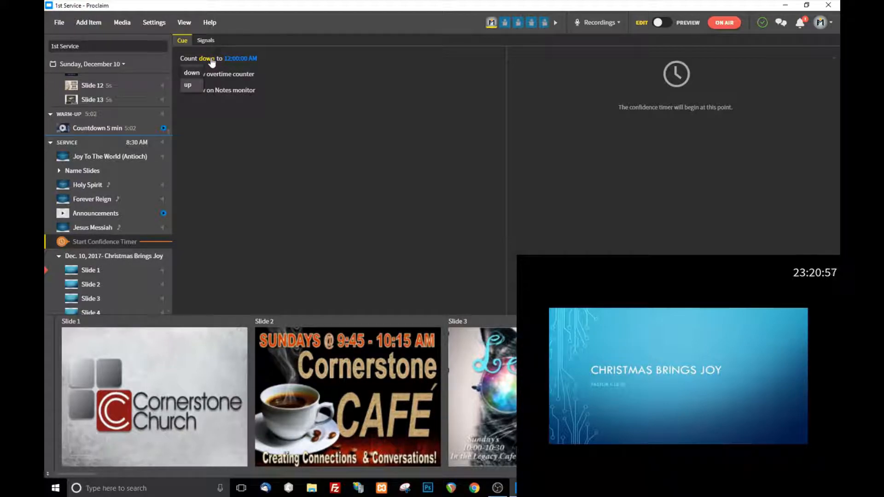
pyautogui.click(200, 72)
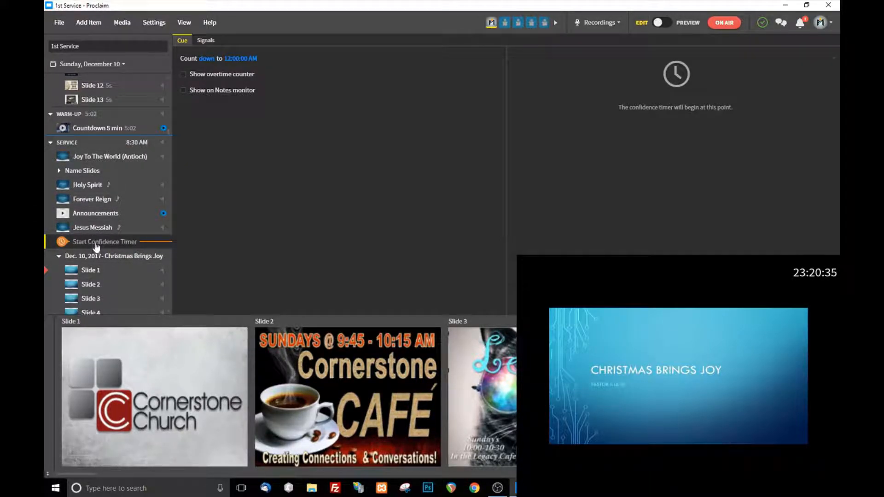
# Step: Move the Start Confidence Timer cue above the Jesus Messiah song and set it to count down to 9:00:00 AM
pyautogui.moveTo(96, 242); pyautogui.dragTo(98, 228)
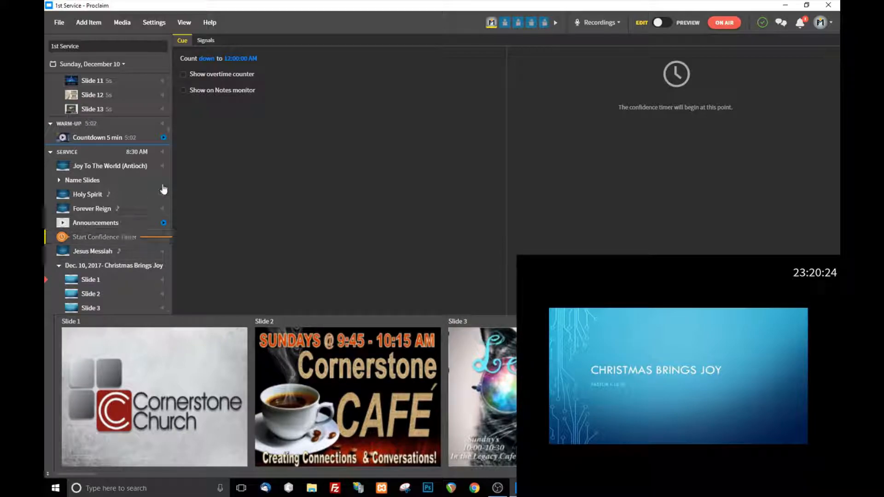
pyautogui.click(240, 58)
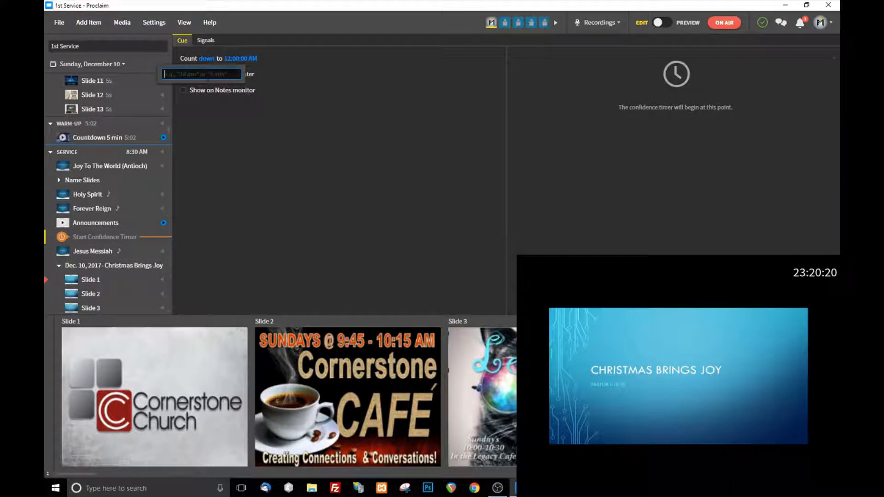
pyautogui.write('9am')
pyautogui.press('Return')
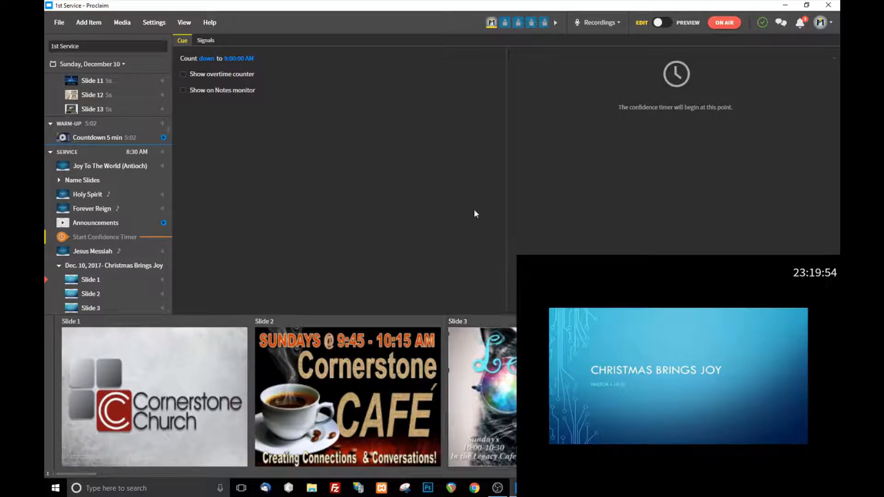
# Step: Set the confidence timer cue to count down to 8:00:00 PM and display the Jesus Messiah song to start it
pyautogui.click(230, 61)
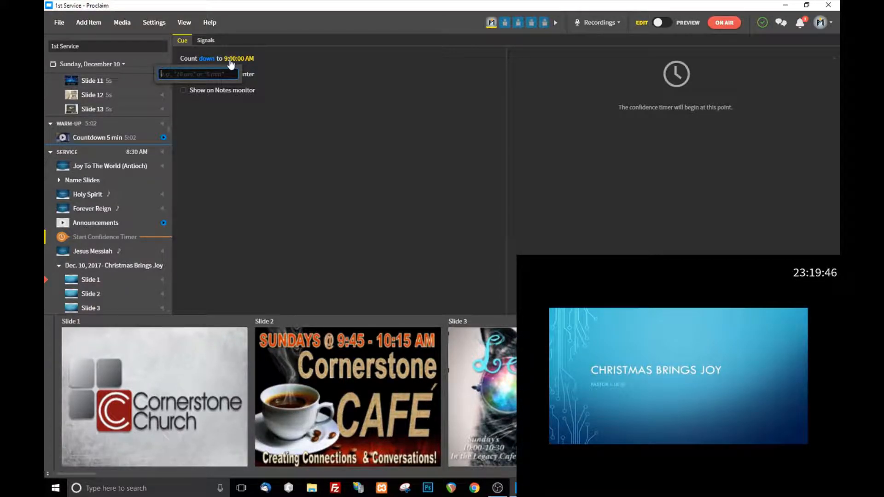
pyautogui.write('8:30')
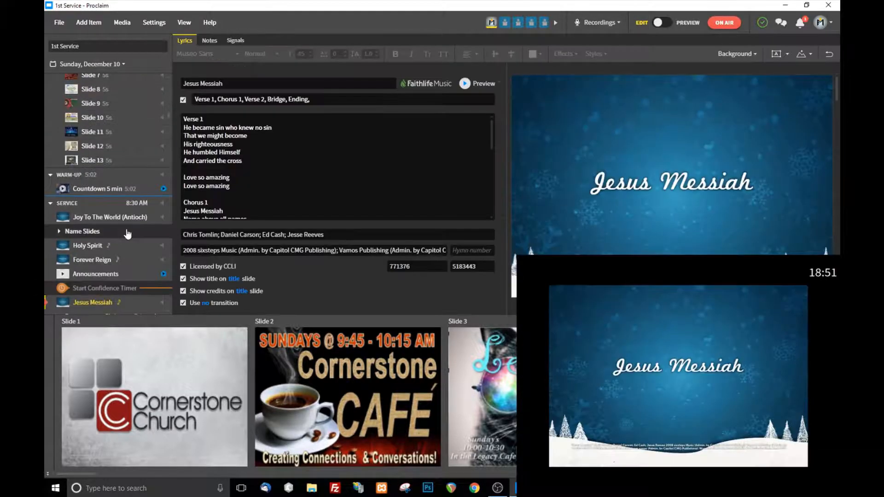
pyautogui.scroll(-3, 112, 268)
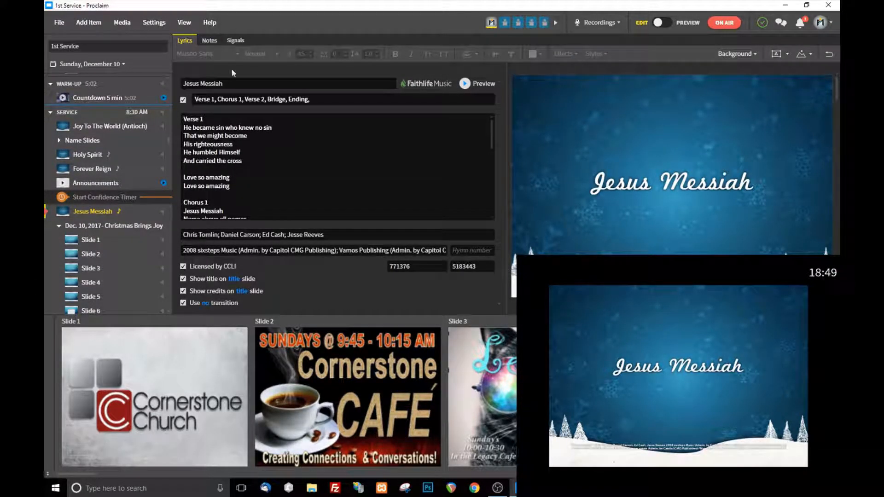
pyautogui.scroll(-4, 105, 237)
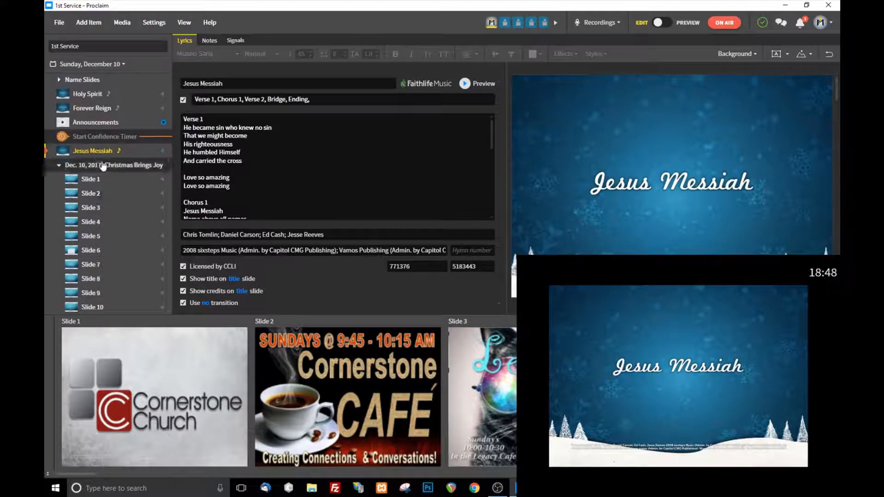
# Step: Open the Start Confidence Timer cue and check its count direction options
pyautogui.click(117, 137)
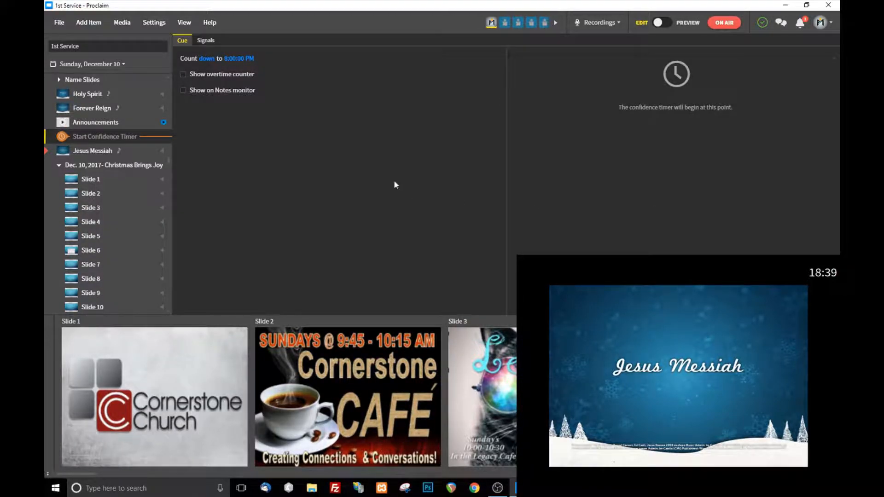
pyautogui.scroll(3, 131, 194)
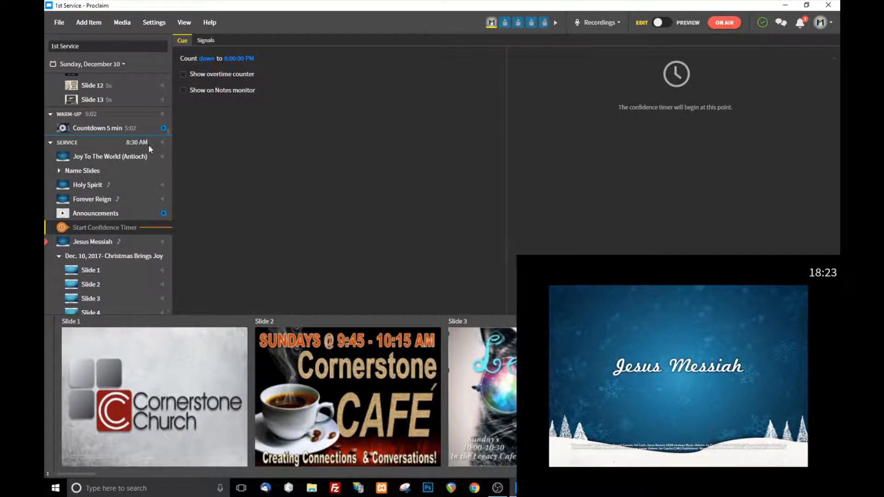
pyautogui.moveTo(133, 152)
pyautogui.click(198, 58)
pyautogui.click(271, 92)
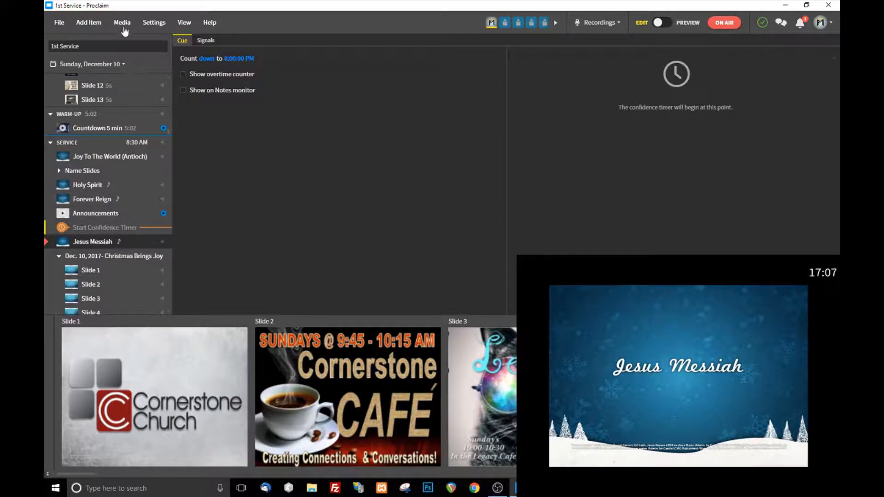
# Step: Move the Start Confidence Timer cue between Slide 11 and Slide 12 of the Christmas Brings Joy presentation
pyautogui.click(96, 21)
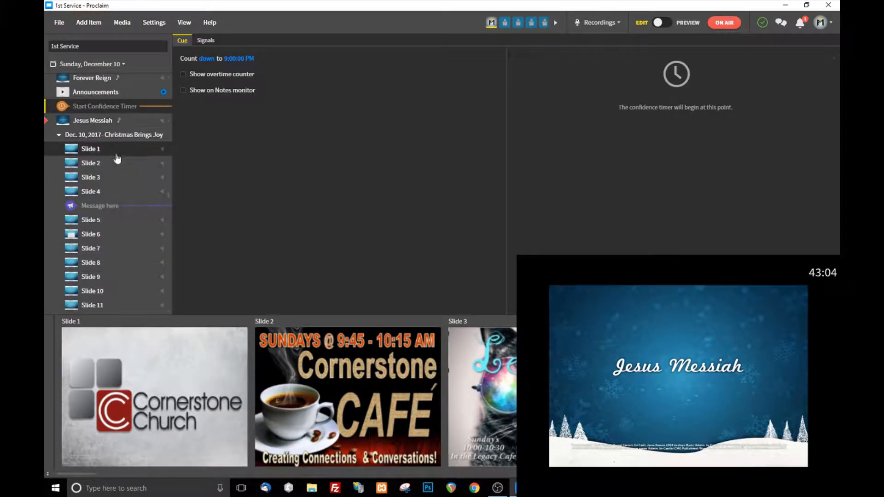
pyautogui.scroll(-3, 118, 158)
pyautogui.scroll(5, 120, 142)
pyautogui.scroll(-3, 119, 152)
pyautogui.scroll(1, 118, 143)
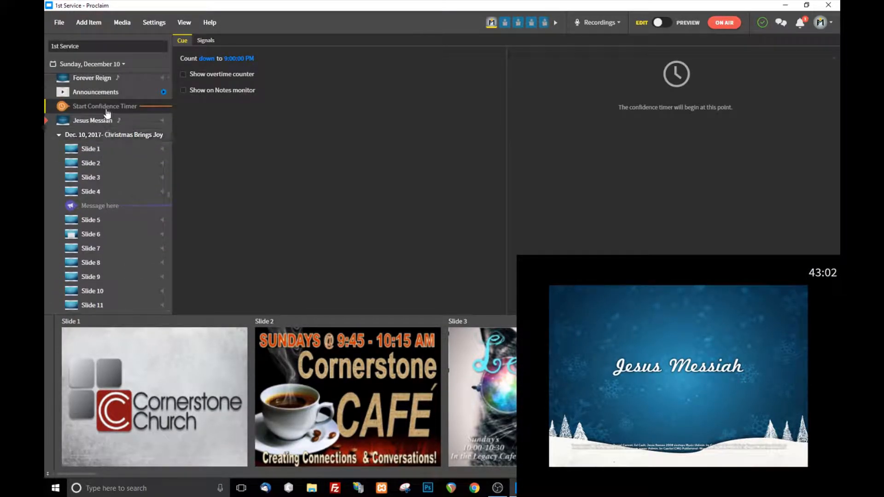
pyautogui.moveTo(110, 107); pyautogui.dragTo(109, 299)
pyautogui.scroll(-5, 140, 170)
pyautogui.moveTo(129, 210); pyautogui.dragTo(119, 228)
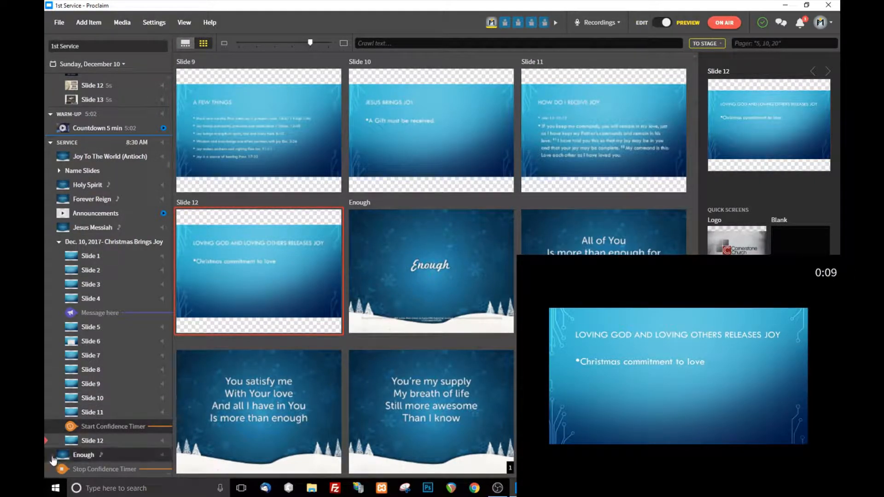
# Step: Check how the confidence timer behaves in overtime, and select the Stop Confidence Timer cue after the Enough song
pyautogui.moveTo(214, 223)
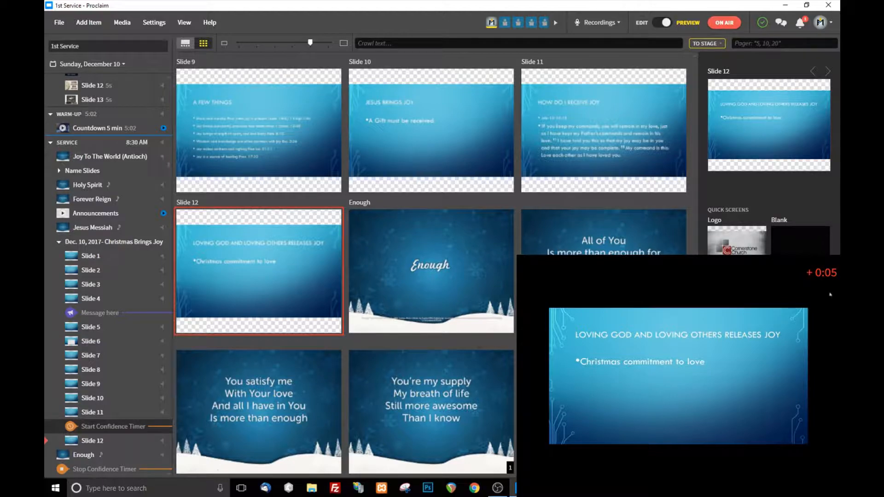
pyautogui.scroll(-2, 106, 405)
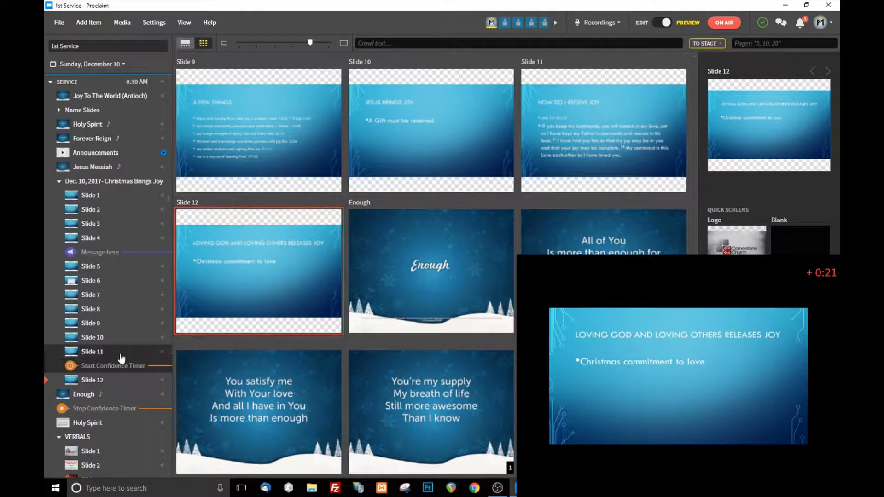
pyautogui.scroll(-4, 122, 353)
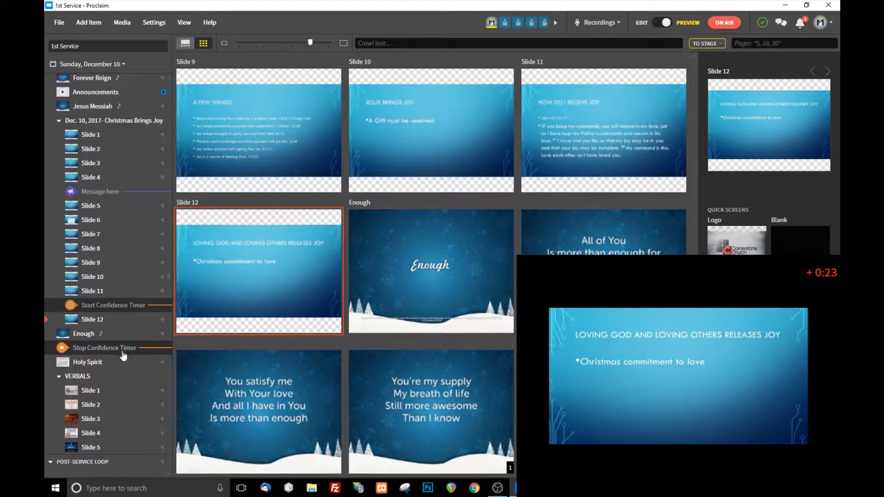
pyautogui.scroll(1, 147, 226)
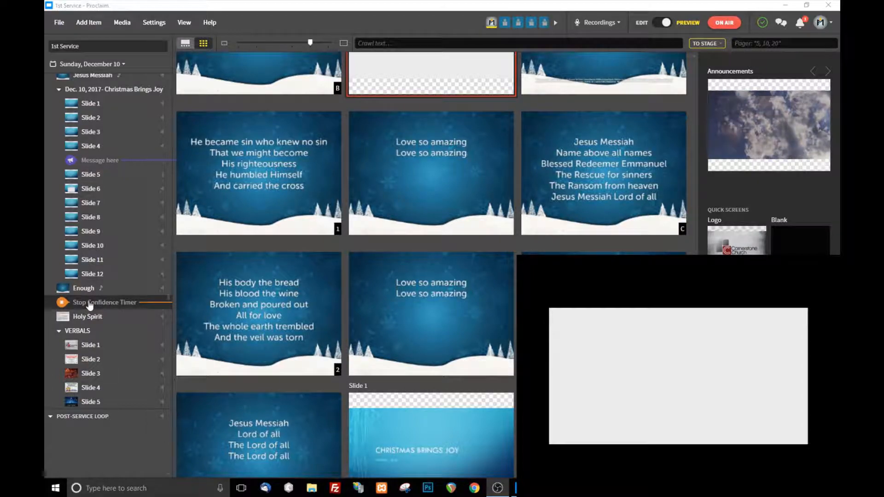
pyautogui.click(71, 306)
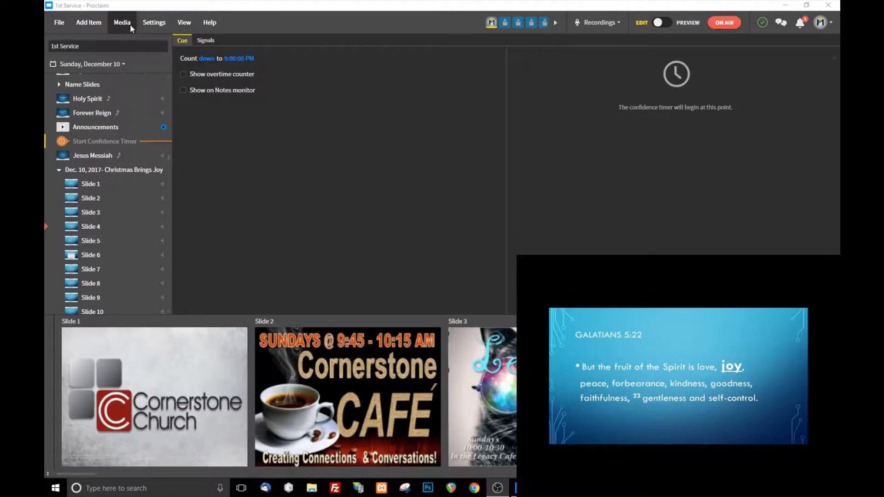
# Step: Add a Stage Direction cue after Slide 4 with the message "Message here" and the details "SOme details"
pyautogui.click(114, 23)
pyautogui.moveTo(105, 26)
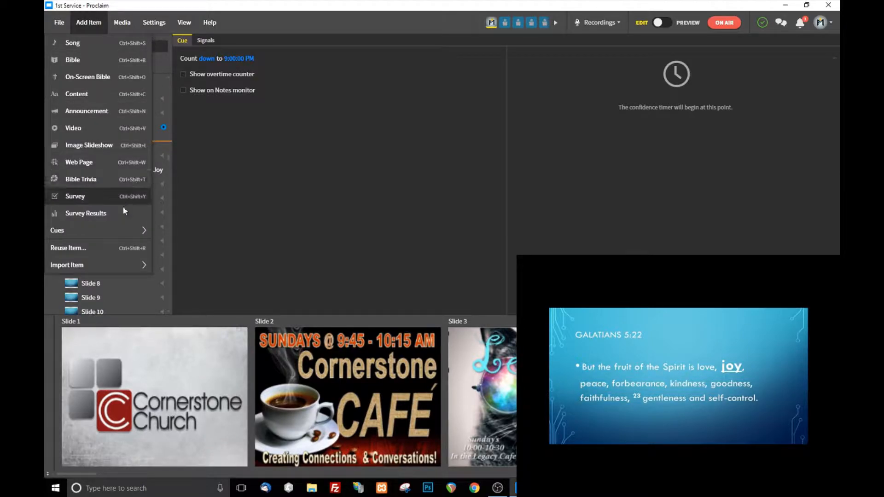
pyautogui.moveTo(115, 233)
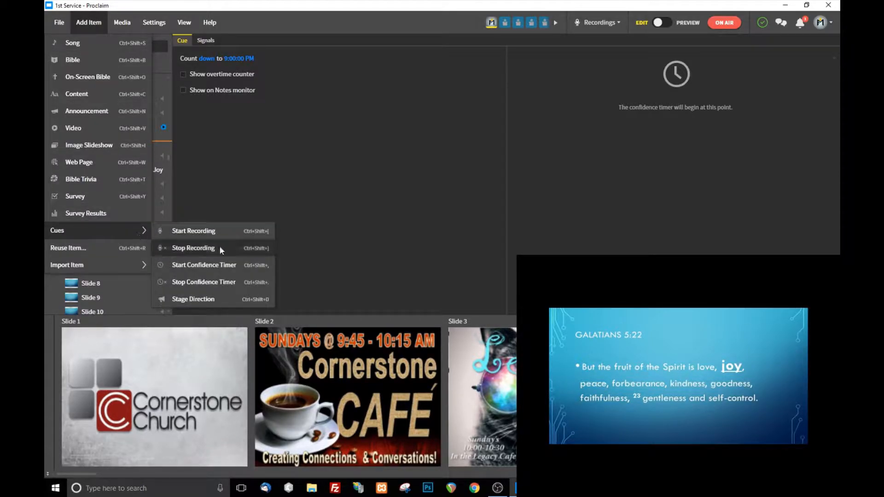
pyautogui.click(227, 300)
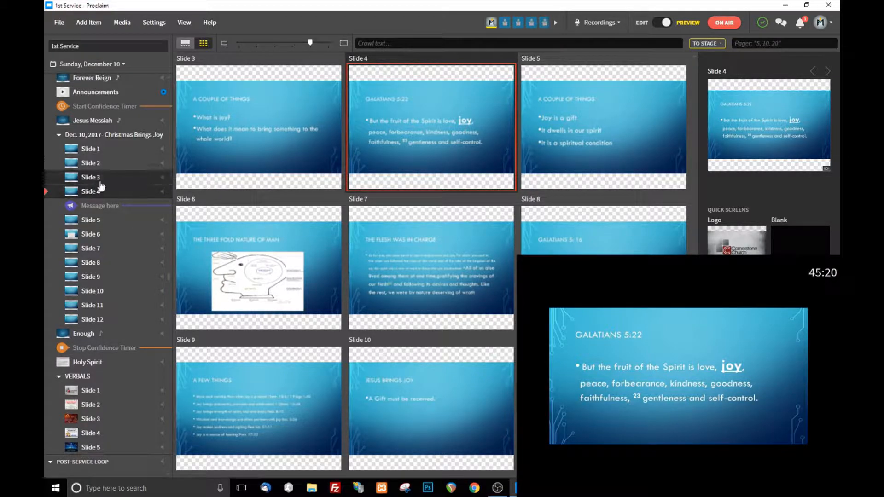
# Step: Trigger the "Message here" stage direction with Slide 5 and clear the message from the confidence monitor
pyautogui.click(97, 206)
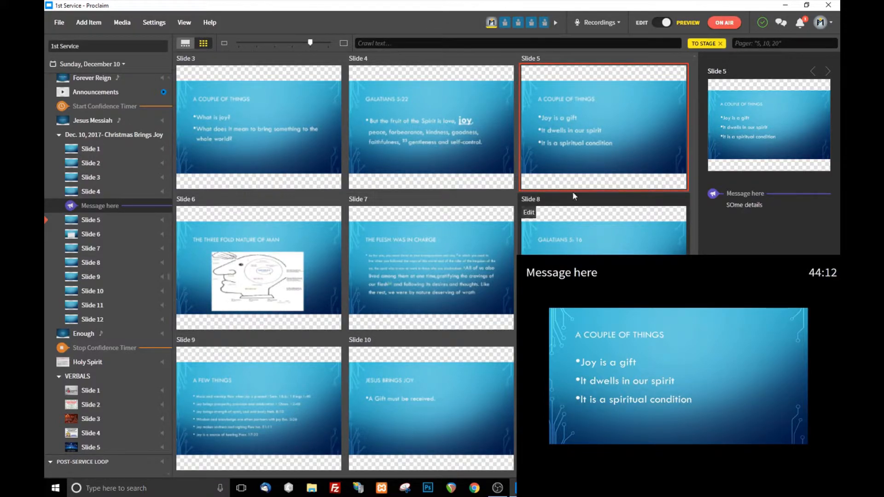
pyautogui.scroll(-2, 111, 248)
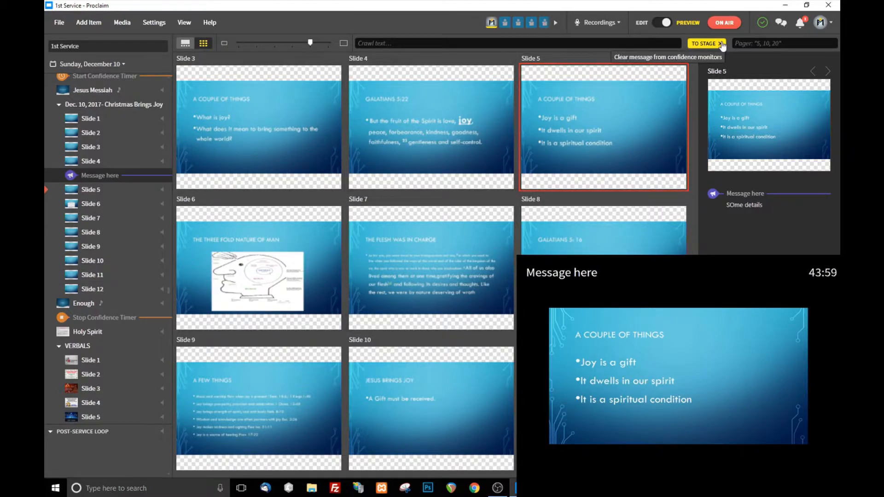
pyautogui.click(719, 44)
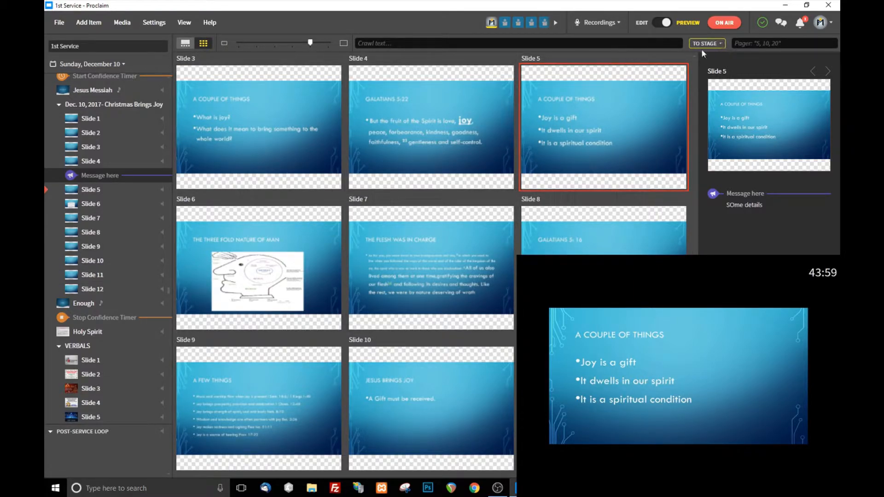
# Step: Play the Announcements video from the service list
pyautogui.scroll(5, 100, 179)
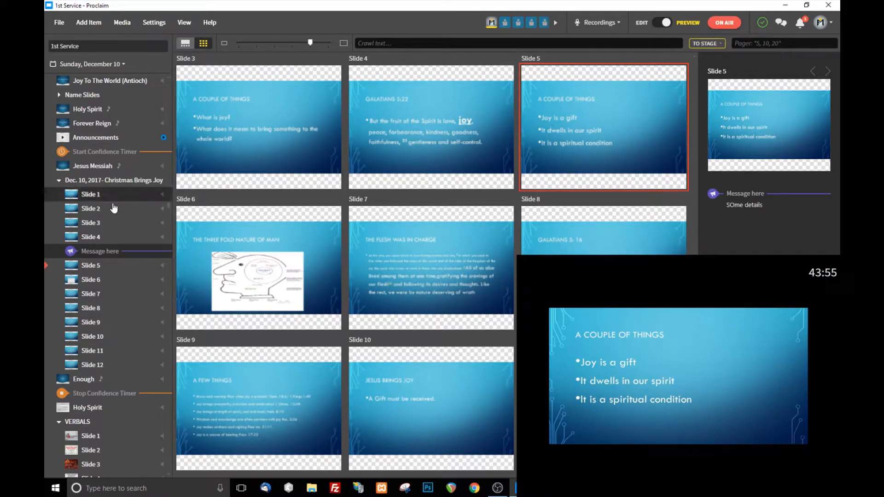
pyautogui.click(87, 138)
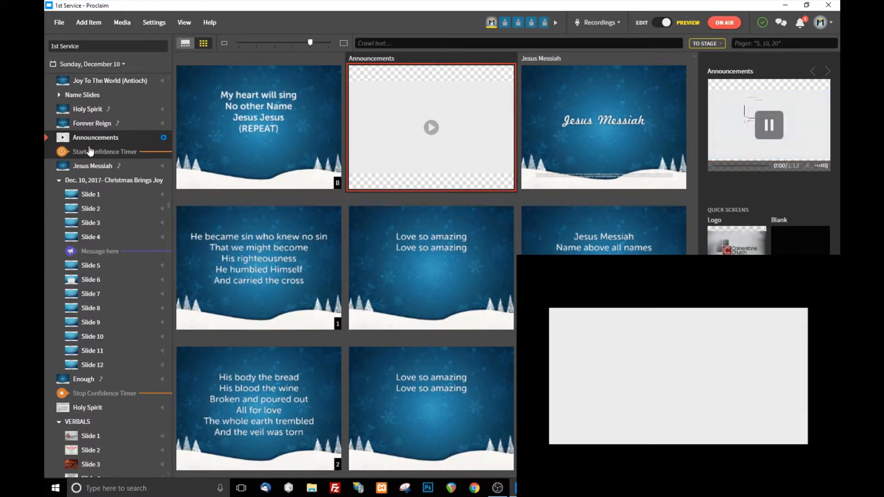